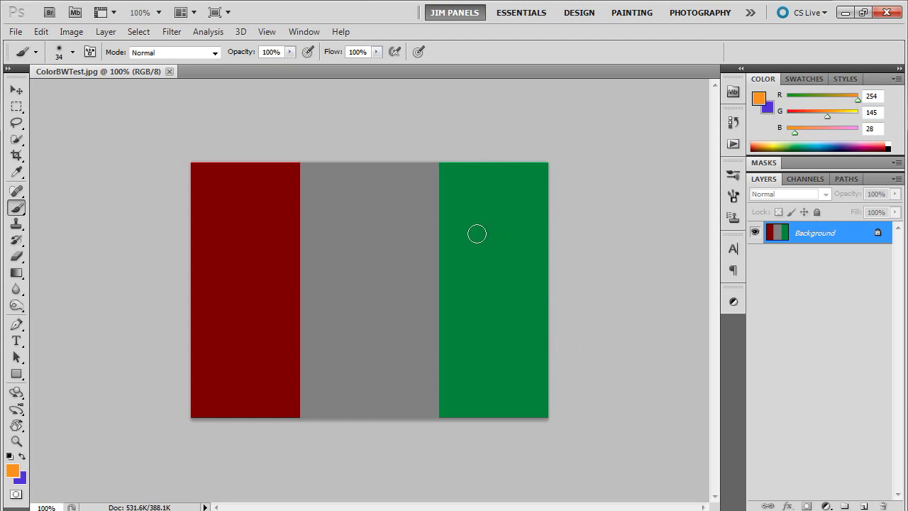
- Desaturate ColorBWTest.jpg so its red and green bars become the same dark gray
{"action": "left_click", "coordinate": [71, 32]}
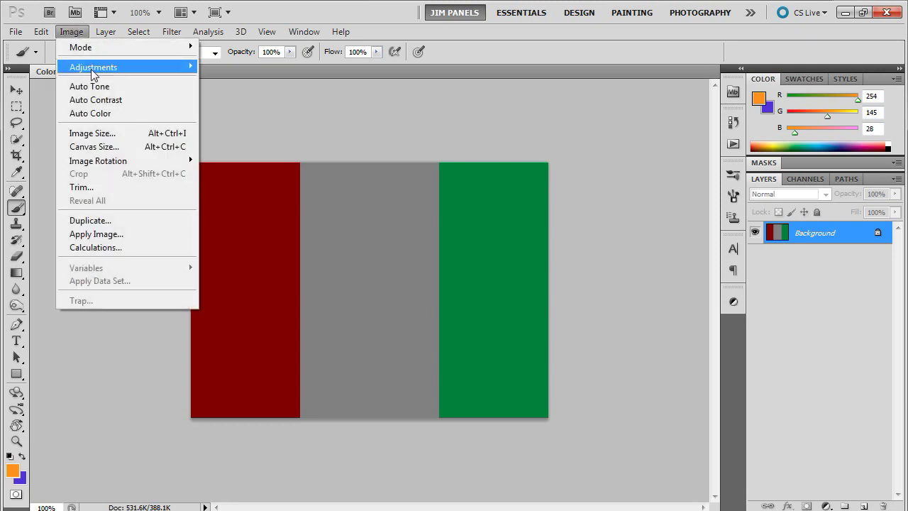
{"action": "mouse_move", "coordinate": [125, 74]}
{"action": "left_click", "coordinate": [266, 341]}
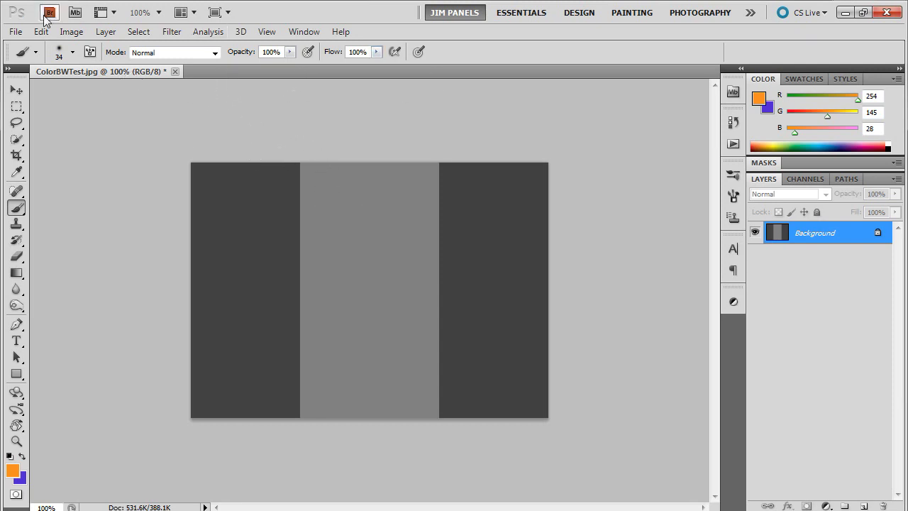
- Open YellowFlower.jpg from Mini Bridge as a new document, then collapse Mini Bridge
{"action": "left_click", "coordinate": [74, 13]}
{"action": "double_click", "coordinate": [610, 412]}
{"action": "left_click", "coordinate": [695, 78]}
- Add a Black & White adjustment layer, apply Auto, and set Yellows to 80
{"action": "left_click", "coordinate": [827, 505]}
{"action": "left_click", "coordinate": [817, 378]}
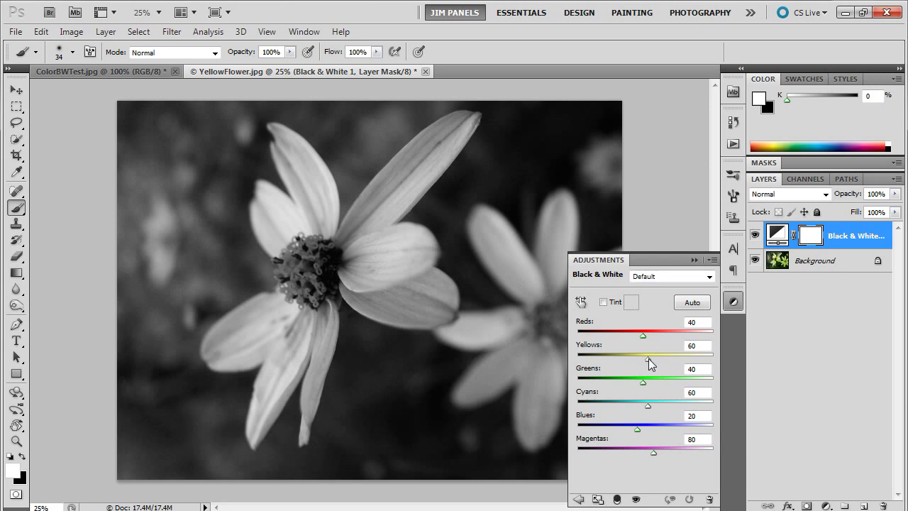
{"action": "left_click_drag", "start_coordinate": [648, 364], "coordinate": [660, 329]}
{"action": "left_click", "coordinate": [691, 302]}
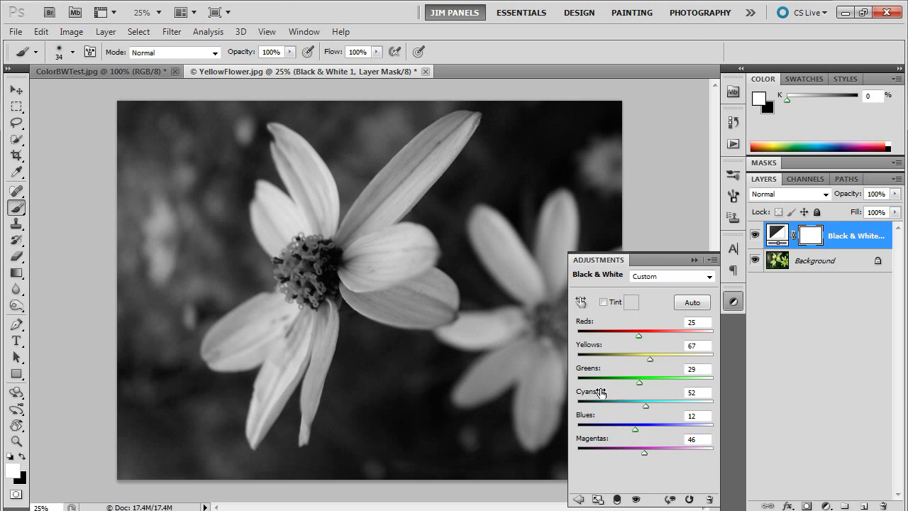
{"action": "left_click_drag", "start_coordinate": [652, 359], "coordinate": [646, 340]}
{"action": "left_click", "coordinate": [603, 303]}
{"action": "left_click", "coordinate": [631, 303]}
{"action": "left_click", "coordinate": [469, 186]}
{"action": "left_click_drag", "start_coordinate": [508, 87], "coordinate": [581, 165]}
{"action": "left_click", "coordinate": [657, 209]}
{"action": "left_click", "coordinate": [603, 302]}
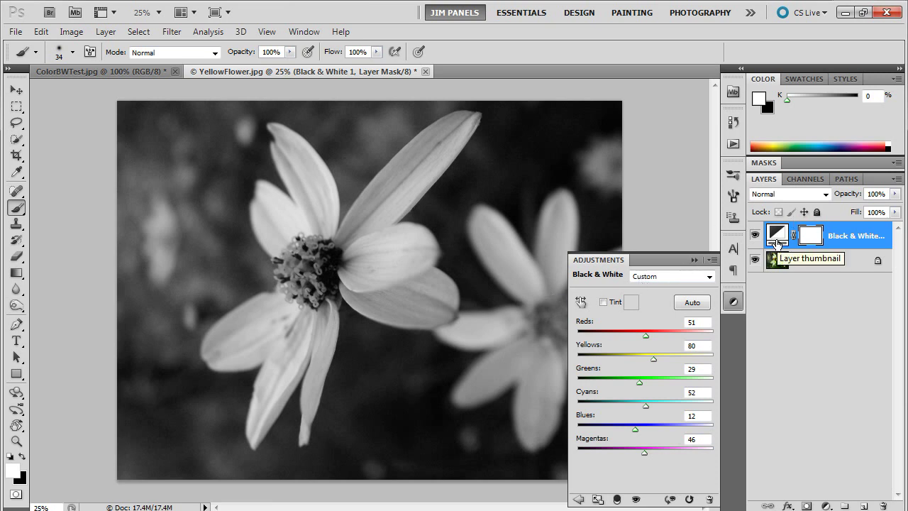
- Target the Black & White layer's mask and make black the foreground colour
{"action": "left_click", "coordinate": [810, 240]}
{"action": "left_click", "coordinate": [778, 235]}
{"action": "left_click", "coordinate": [812, 235]}
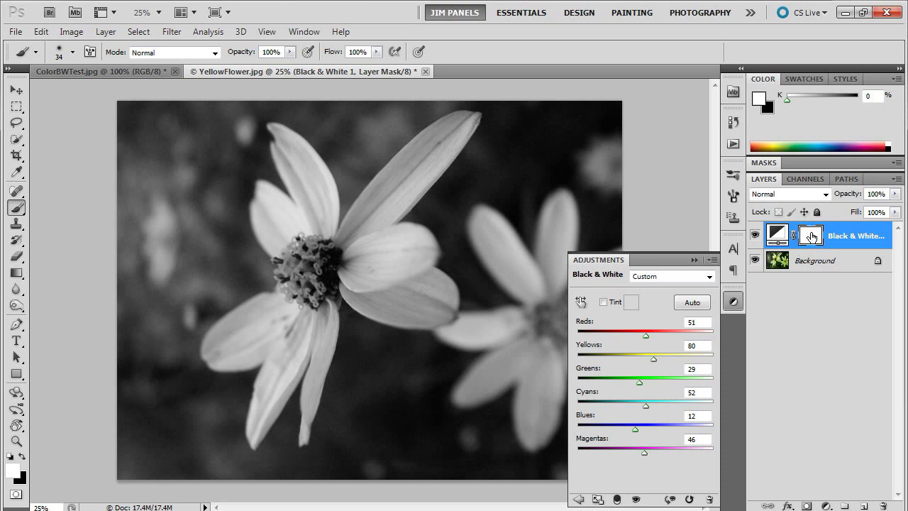
{"action": "left_click", "coordinate": [10, 457]}
- Paint test colour strokes on the stem and petal, and switch layers to large thumbnails
{"action": "mouse_move", "coordinate": [460, 430]}
{"action": "left_mouse_down"}
{"action": "mouse_move", "coordinate": [505, 346]}
{"action": "mouse_move", "coordinate": [482, 276]}
{"action": "left_mouse_up"}
{"action": "left_click_drag", "start_coordinate": [415, 290], "coordinate": [417, 310]}
{"action": "right_click", "coordinate": [790, 329]}
{"action": "left_click", "coordinate": [776, 379]}
- Paint white on the mask to return the petal streaks and centre stamens to grey
{"action": "left_click_drag", "start_coordinate": [418, 296], "coordinate": [413, 318]}
{"action": "key", "text": "x"}
{"action": "left_click_drag", "start_coordinate": [411, 293], "coordinate": [417, 325]}
{"action": "mouse_move", "coordinate": [507, 340]}
{"action": "left_mouse_down"}
{"action": "mouse_move", "coordinate": [476, 431]}
{"action": "mouse_move", "coordinate": [462, 439]}
{"action": "mouse_move", "coordinate": [454, 434]}
{"action": "mouse_move", "coordinate": [469, 419]}
{"action": "mouse_move", "coordinate": [434, 451]}
{"action": "mouse_move", "coordinate": [404, 447]}
{"action": "mouse_move", "coordinate": [391, 421]}
{"action": "mouse_move", "coordinate": [442, 460]}
{"action": "mouse_move", "coordinate": [427, 433]}
{"action": "mouse_move", "coordinate": [434, 450]}
{"action": "mouse_move", "coordinate": [403, 420]}
{"action": "mouse_move", "coordinate": [388, 358]}
{"action": "left_mouse_up"}
{"action": "mouse_move", "coordinate": [321, 248]}
{"action": "left_mouse_down"}
{"action": "mouse_move", "coordinate": [290, 271]}
{"action": "mouse_move", "coordinate": [311, 244]}
{"action": "mouse_move", "coordinate": [303, 236]}
{"action": "mouse_move", "coordinate": [310, 256]}
{"action": "mouse_move", "coordinate": [336, 242]}
{"action": "mouse_move", "coordinate": [273, 243]}
{"action": "left_mouse_up"}
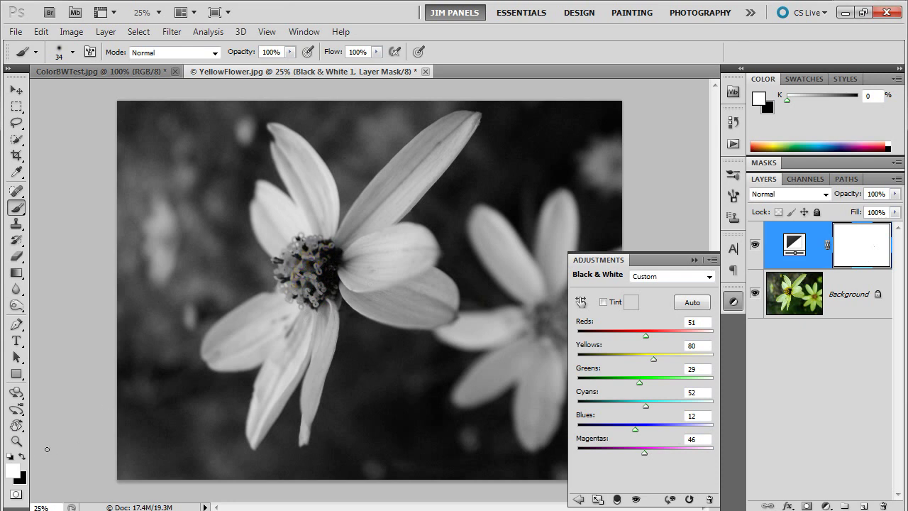
- Paint black on the mask to reveal colour across the long upper-right petal
{"action": "left_click", "coordinate": [22, 456]}
{"action": "mouse_move", "coordinate": [356, 210]}
{"action": "left_mouse_down"}
{"action": "mouse_move", "coordinate": [403, 155]}
{"action": "mouse_move", "coordinate": [453, 116]}
{"action": "mouse_move", "coordinate": [444, 170]}
{"action": "mouse_move", "coordinate": [414, 201]}
{"action": "mouse_move", "coordinate": [394, 200]}
{"action": "left_mouse_up"}
{"action": "mouse_move", "coordinate": [374, 239]}
{"action": "left_mouse_down"}
{"action": "mouse_move", "coordinate": [355, 241]}
{"action": "mouse_move", "coordinate": [361, 225]}
{"action": "mouse_move", "coordinate": [339, 236]}
{"action": "mouse_move", "coordinate": [422, 161]}
{"action": "mouse_move", "coordinate": [424, 177]}
{"action": "left_mouse_up"}
{"action": "mouse_move", "coordinate": [376, 206]}
{"action": "left_mouse_down"}
{"action": "mouse_move", "coordinate": [453, 119]}
{"action": "mouse_move", "coordinate": [441, 164]}
{"action": "left_mouse_up"}
{"action": "left_click_drag", "start_coordinate": [468, 113], "coordinate": [420, 140]}
- Set the brush's Transfer Opacity Jitter control to Pen Pressure
{"action": "left_click", "coordinate": [72, 52]}
{"action": "left_click", "coordinate": [142, 107]}
{"action": "left_click", "coordinate": [733, 195]}
{"action": "left_click", "coordinate": [513, 292]}
{"action": "left_click", "coordinate": [642, 212]}
{"action": "left_click", "coordinate": [642, 241]}
{"action": "left_click", "coordinate": [693, 171]}
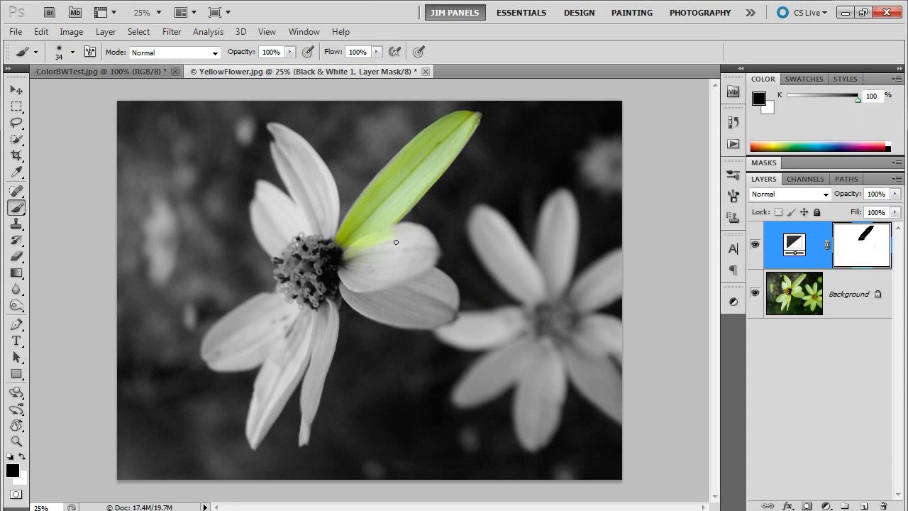
- Zoom in on the upper petal, paint black along its edge, and paint white over the green spill
{"action": "left_click_drag", "start_coordinate": [415, 249], "coordinate": [390, 259]}
{"action": "left_click", "coordinate": [16, 442]}
{"action": "left_click_drag", "start_coordinate": [329, 203], "coordinate": [398, 213]}
{"action": "left_click", "coordinate": [15, 205]}
{"action": "left_click_drag", "start_coordinate": [359, 241], "coordinate": [319, 178]}
{"action": "left_click", "coordinate": [22, 456]}
{"action": "mouse_move", "coordinate": [380, 237]}
{"action": "left_mouse_down"}
{"action": "mouse_move", "coordinate": [370, 216]}
{"action": "mouse_move", "coordinate": [370, 277]}
{"action": "left_mouse_up"}
{"action": "left_click", "coordinate": [17, 441]}
- Zoom out to the whole photo and delete the Black & White layer's mask
{"action": "key", "text": "alt"}
{"action": "left_click_drag", "start_coordinate": [378, 363], "coordinate": [419, 399]}
{"action": "right_click", "coordinate": [855, 248]}
{"action": "left_click", "coordinate": [754, 277]}
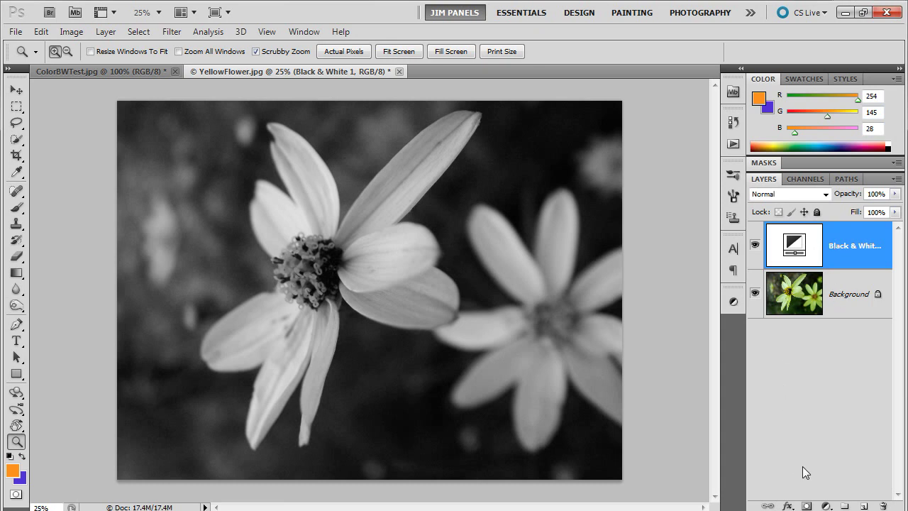
- Add an all-black layer mask so the photo shows fully in colour
{"action": "left_click", "coordinate": [806, 506]}
{"action": "key", "text": "Delete"}
{"action": "key", "text": "alt"}
{"action": "left_click", "coordinate": [806, 506], "text": "alt"}
- Paint white on the black mask to grey the long upper-right petal from base to tip
{"action": "left_click", "coordinate": [17, 207]}
{"action": "left_click_drag", "start_coordinate": [350, 221], "coordinate": [380, 184]}
{"action": "left_click_drag", "start_coordinate": [352, 221], "coordinate": [422, 140]}
{"action": "mouse_move", "coordinate": [342, 236]}
{"action": "left_mouse_down"}
{"action": "mouse_move", "coordinate": [402, 170]}
{"action": "mouse_move", "coordinate": [411, 177]}
{"action": "mouse_move", "coordinate": [394, 211]}
{"action": "mouse_move", "coordinate": [454, 145]}
{"action": "left_mouse_up"}
{"action": "left_click_drag", "start_coordinate": [399, 201], "coordinate": [376, 211]}
{"action": "mouse_move", "coordinate": [450, 148]}
{"action": "left_mouse_down"}
{"action": "mouse_move", "coordinate": [382, 190]}
{"action": "mouse_move", "coordinate": [422, 154]}
{"action": "mouse_move", "coordinate": [411, 147]}
{"action": "mouse_move", "coordinate": [475, 118]}
{"action": "left_mouse_up"}
- Grey the petal base near the centre and the petal beneath it
{"action": "mouse_move", "coordinate": [338, 254]}
{"action": "left_mouse_down"}
{"action": "mouse_move", "coordinate": [377, 203]}
{"action": "mouse_move", "coordinate": [354, 276]}
{"action": "mouse_move", "coordinate": [366, 246]}
{"action": "mouse_move", "coordinate": [367, 288]}
{"action": "mouse_move", "coordinate": [393, 231]}
{"action": "mouse_move", "coordinate": [400, 253]}
{"action": "mouse_move", "coordinate": [388, 289]}
{"action": "mouse_move", "coordinate": [392, 257]}
{"action": "mouse_move", "coordinate": [412, 259]}
{"action": "mouse_move", "coordinate": [385, 272]}
{"action": "mouse_move", "coordinate": [395, 253]}
{"action": "mouse_move", "coordinate": [419, 252]}
{"action": "mouse_move", "coordinate": [408, 270]}
{"action": "left_mouse_up"}
{"action": "left_click_drag", "start_coordinate": [423, 232], "coordinate": [437, 254]}
{"action": "left_click_drag", "start_coordinate": [382, 231], "coordinate": [347, 256]}
{"action": "left_click_drag", "start_coordinate": [482, 206], "coordinate": [495, 274]}
{"action": "key", "text": "x"}
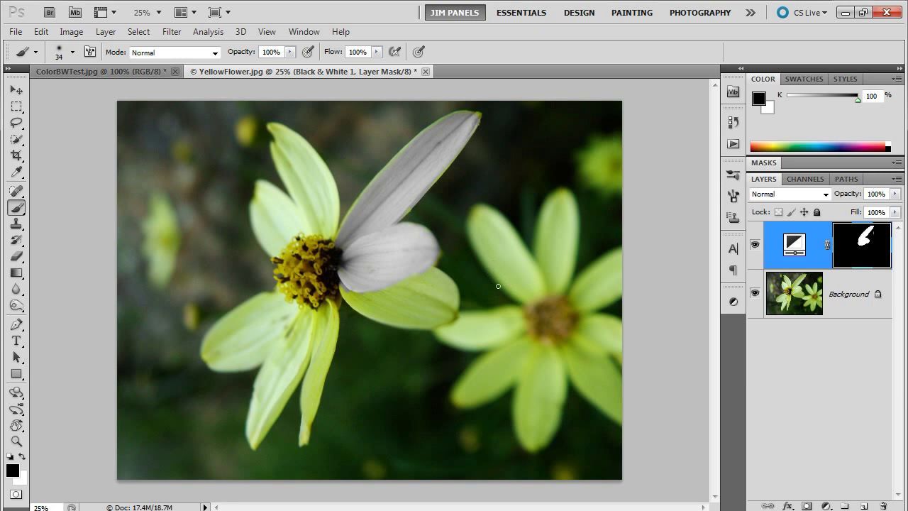